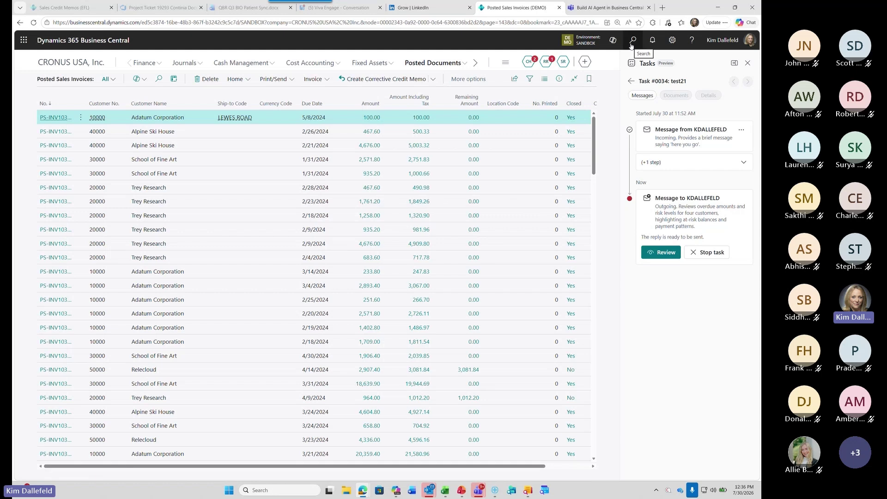
Start creating a new agent from scratch instead of from a sample
left_click(584, 62)
left_click(609, 87)
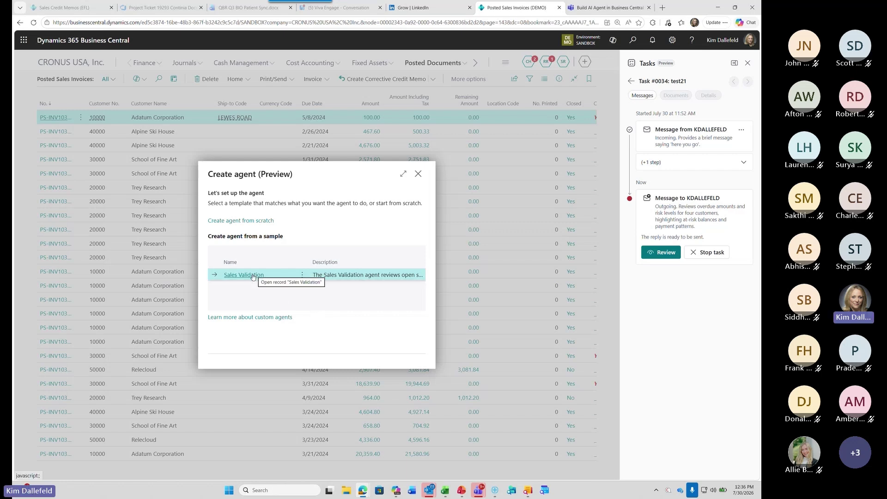
left_click(250, 221)
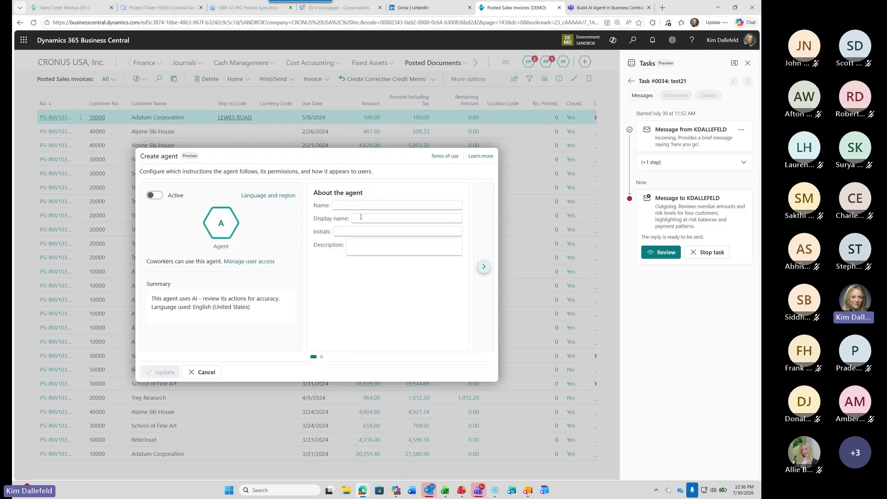
Name the agent New Helper and enter "demo of customer risk assessment" as its description
left_click(339, 206)
type("New")
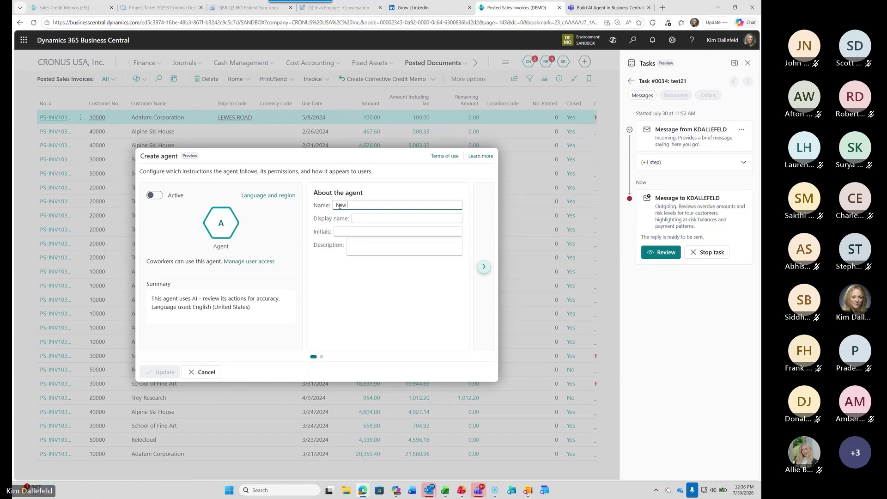
type(" H4")
type("l")
type("per")
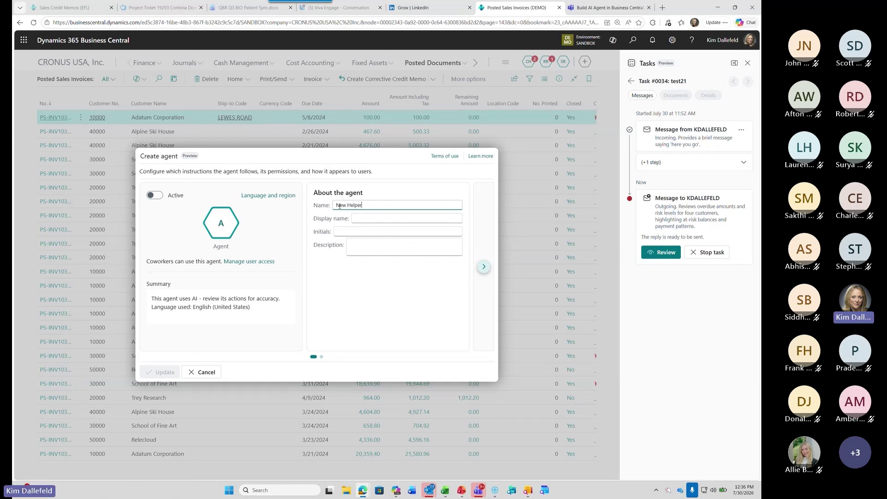
key("Tab")
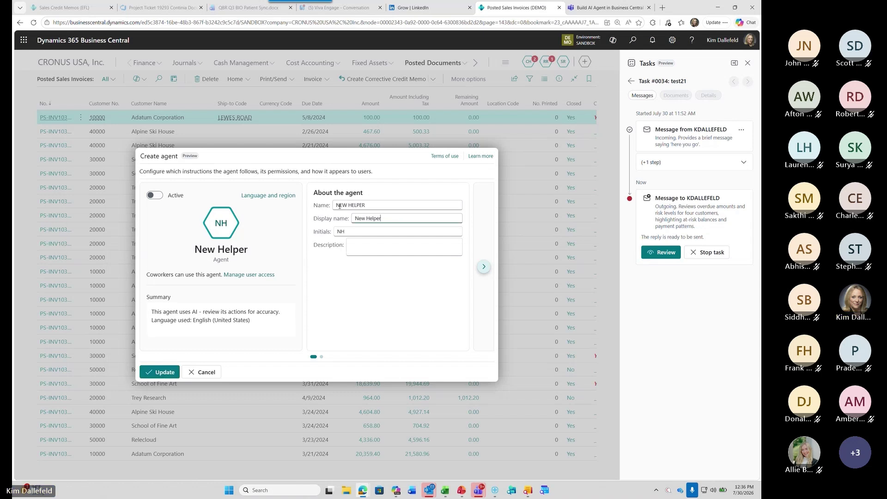
left_click(357, 244)
type("demo of customer ")
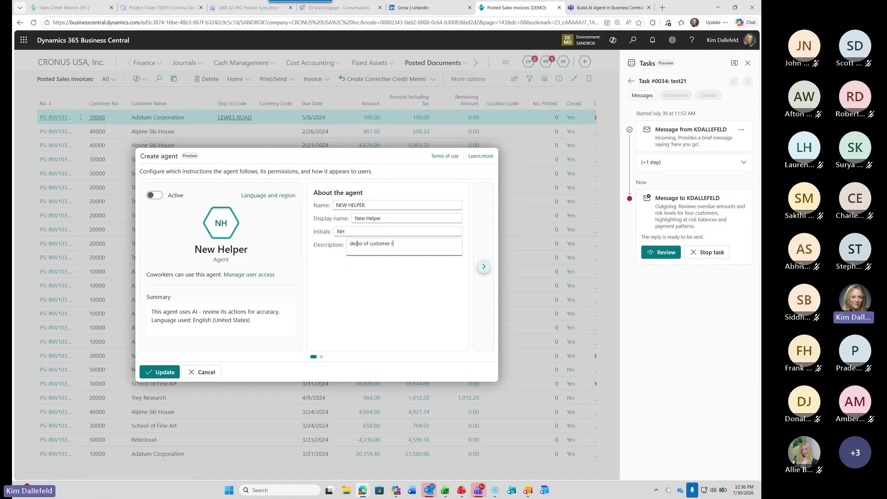
type("risk assessment")
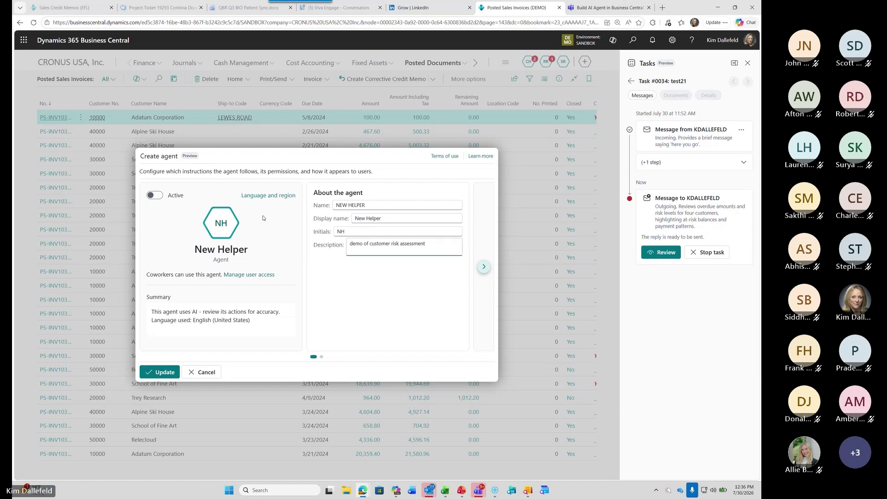
Set the agent's setup profile to the Accounts Receivable Administrator role
left_click(484, 267)
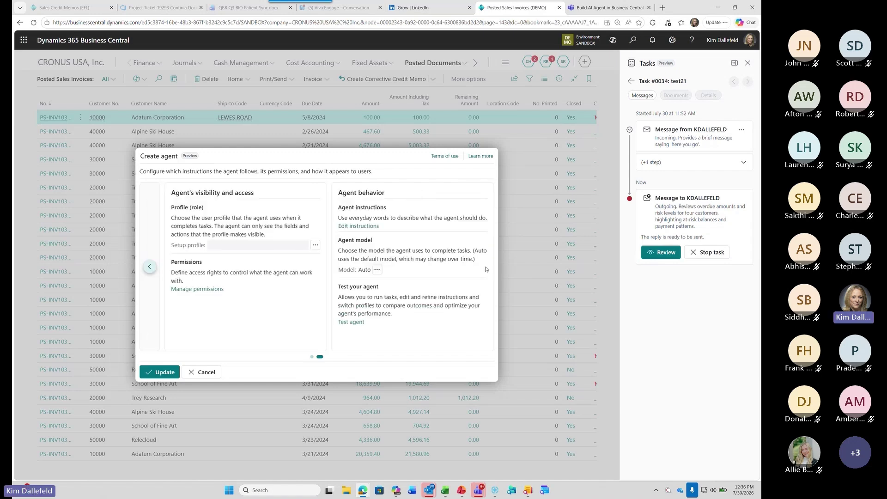
left_click(315, 245)
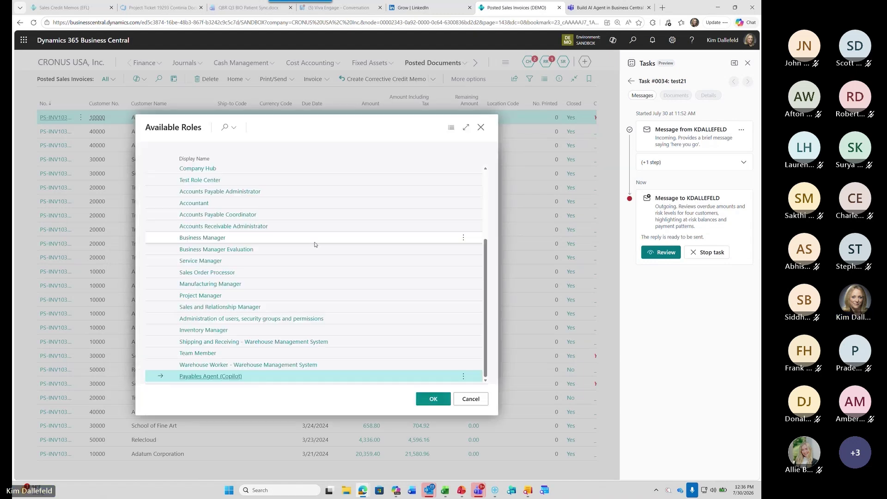
left_click(214, 230)
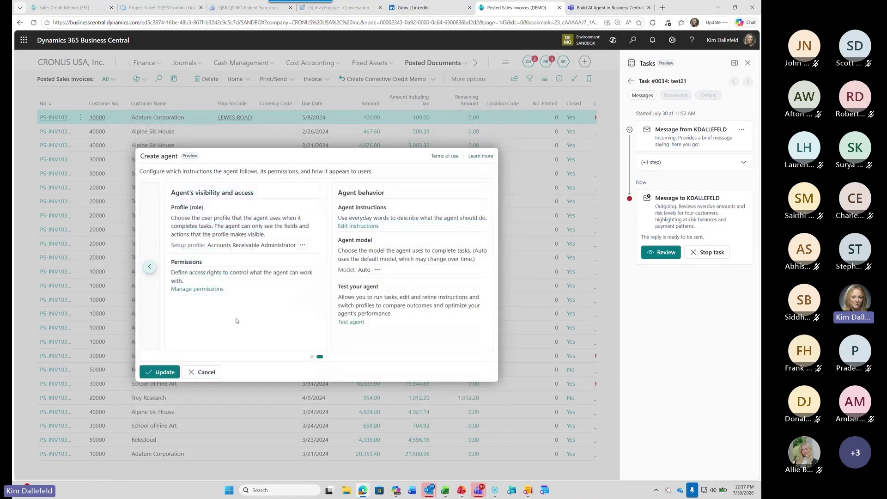
Grant the agent the SUPER permission set and save its permissions
left_click(204, 289)
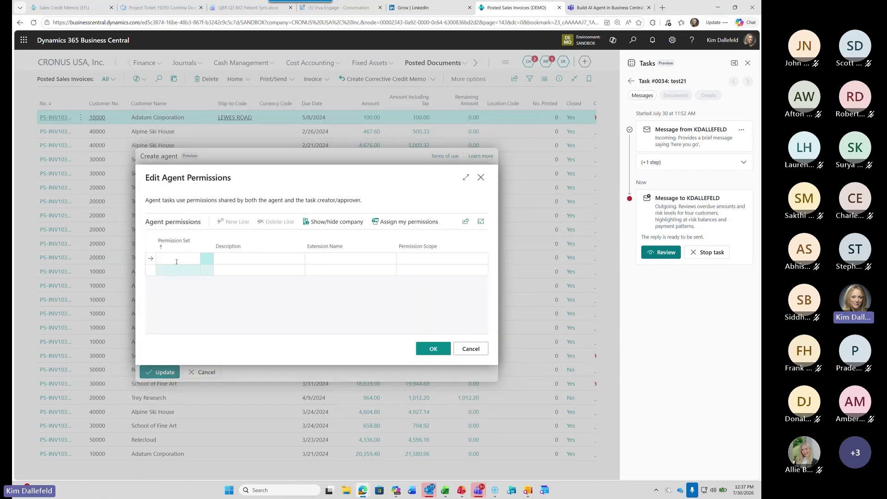
left_click(175, 261)
type("super")
key("Return")
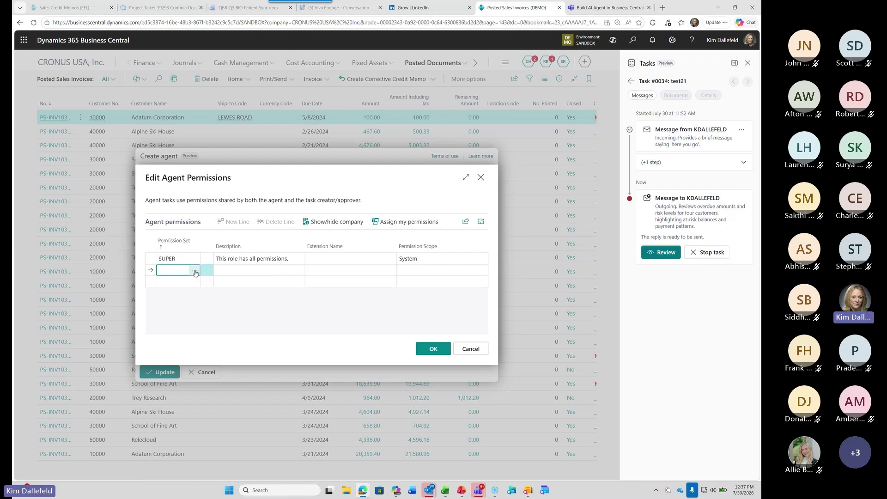
left_click(195, 272)
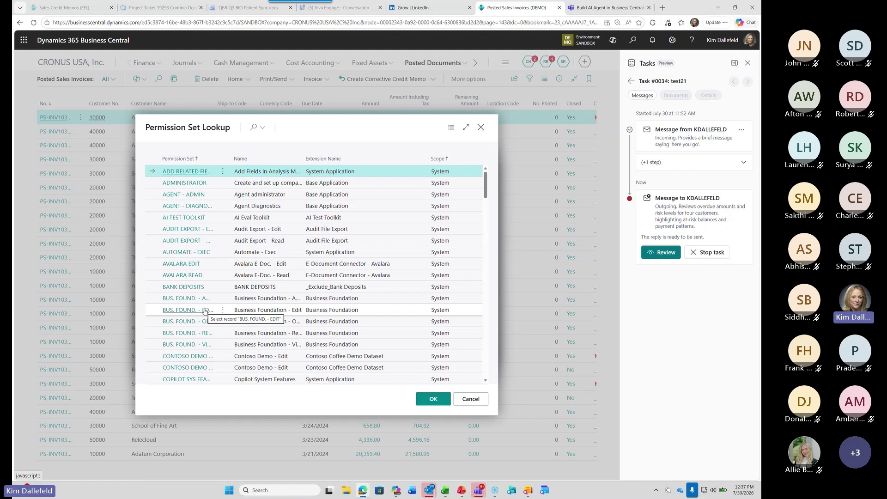
left_click(481, 128)
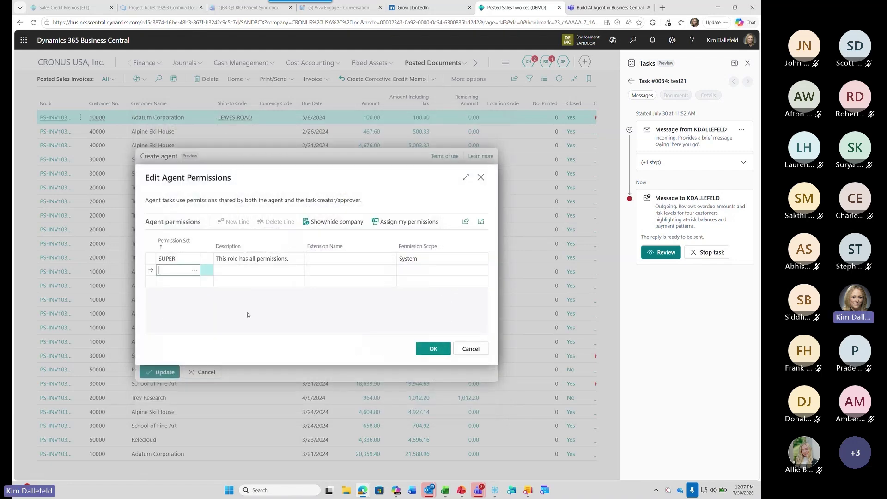
left_click(434, 349)
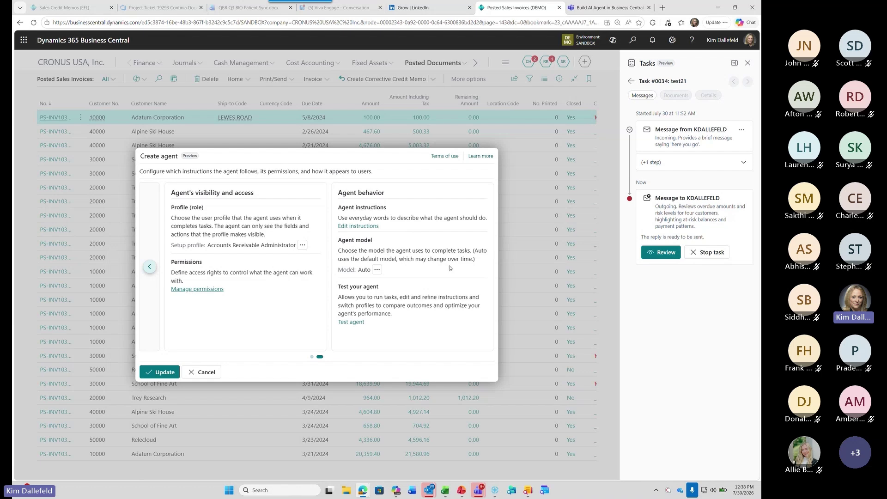
Edit the agent's instructions and write the first line "review customers with past due balances"
left_click(365, 229)
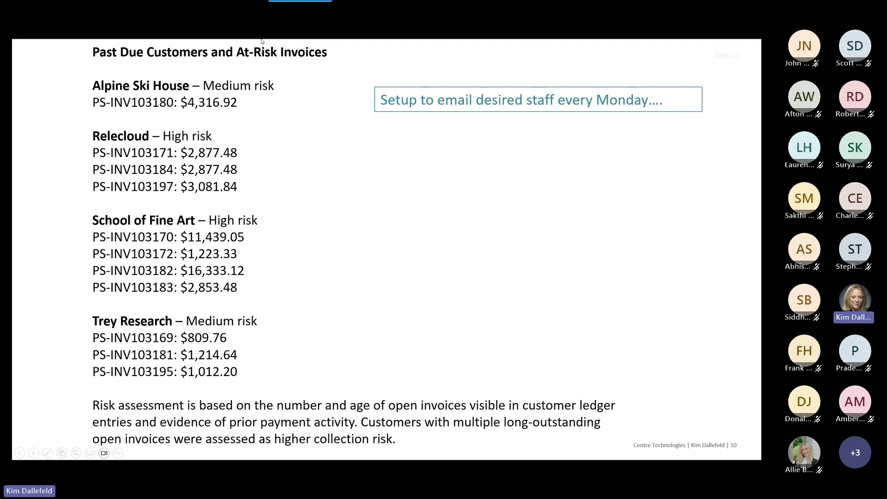
key("alt+Tab")
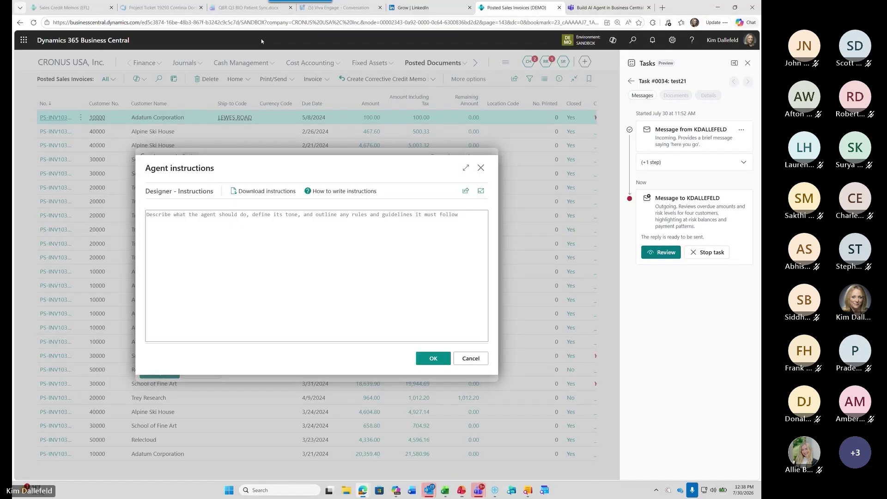
left_click(179, 217)
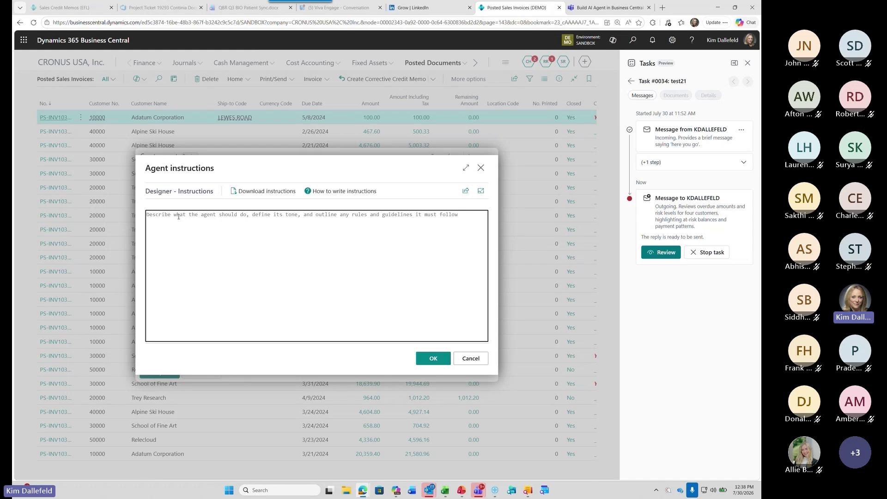
type("re")
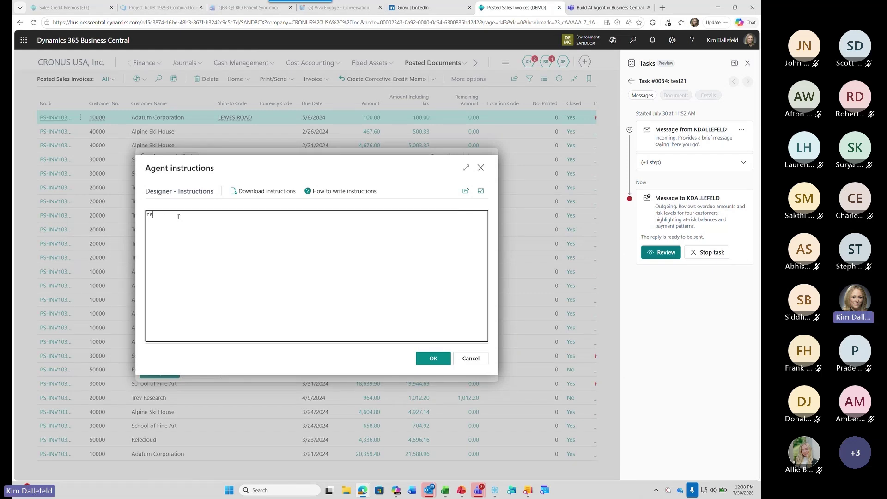
type("view customers with past due balan")
type("ces")
key("Return")
Add the second instruction line "analyze payment expectation based on prior payment history"
type("analys")
key("BackSpace")
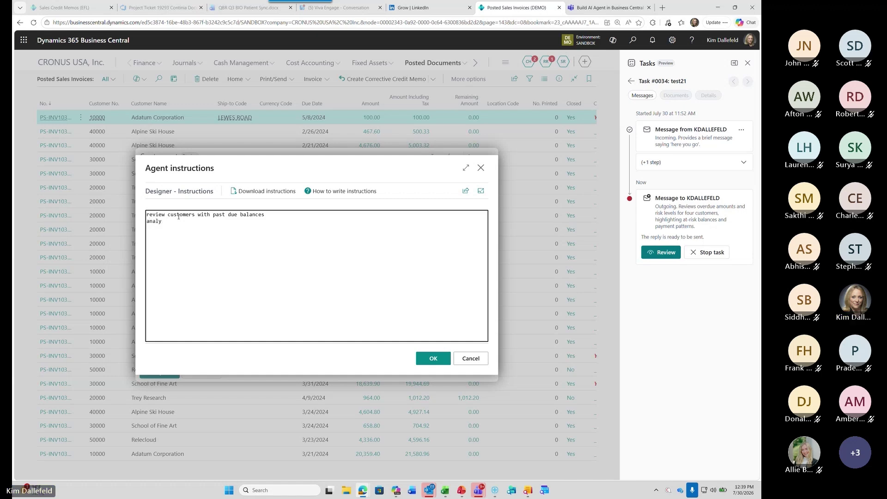
type("ze")
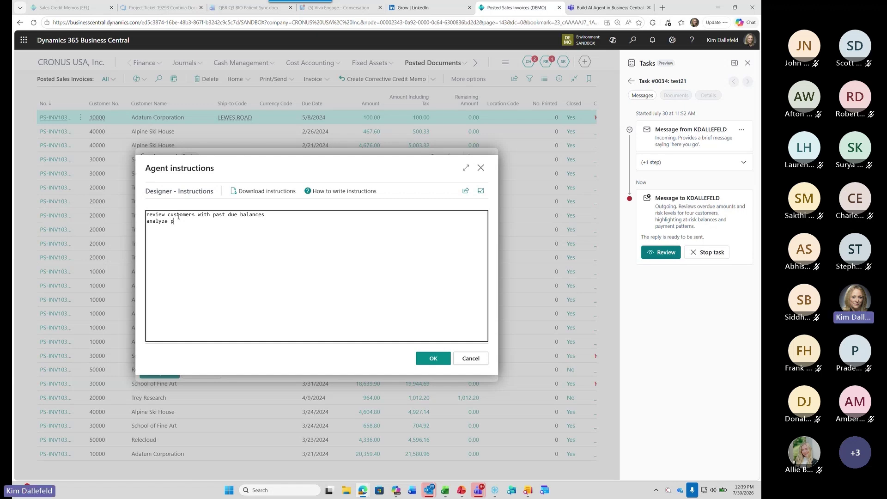
type("payment e")
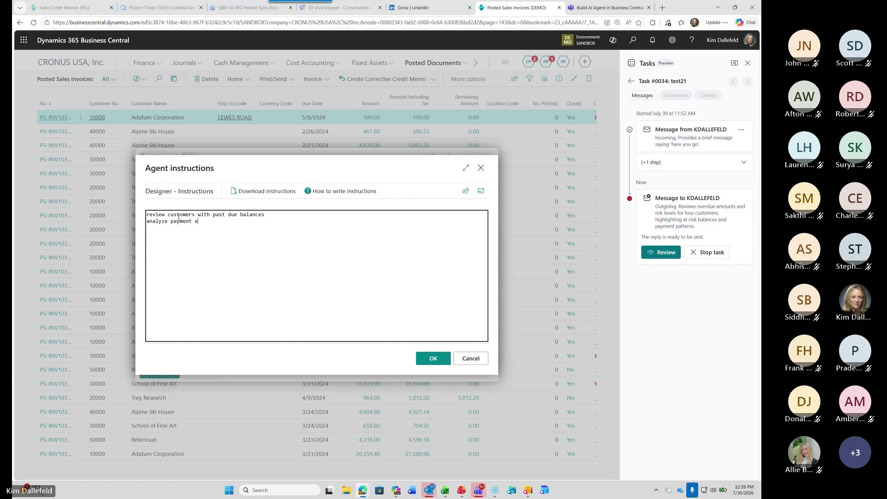
type("xpectation based ")
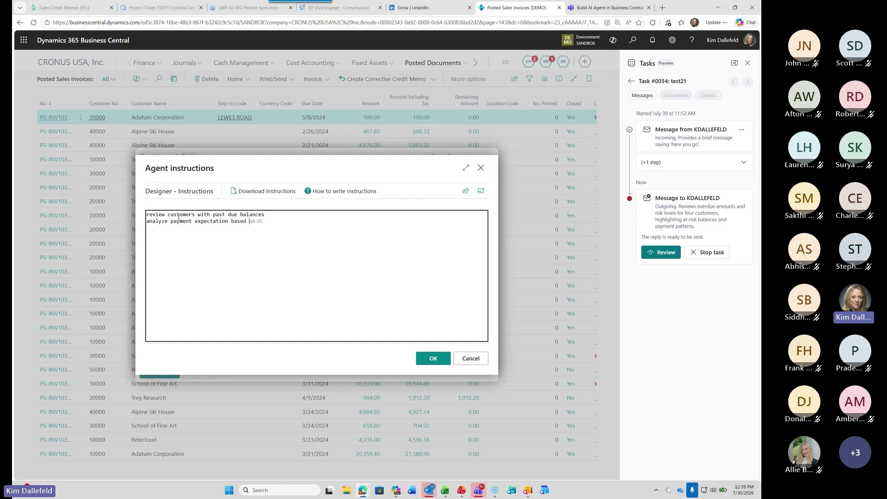
type("on ")
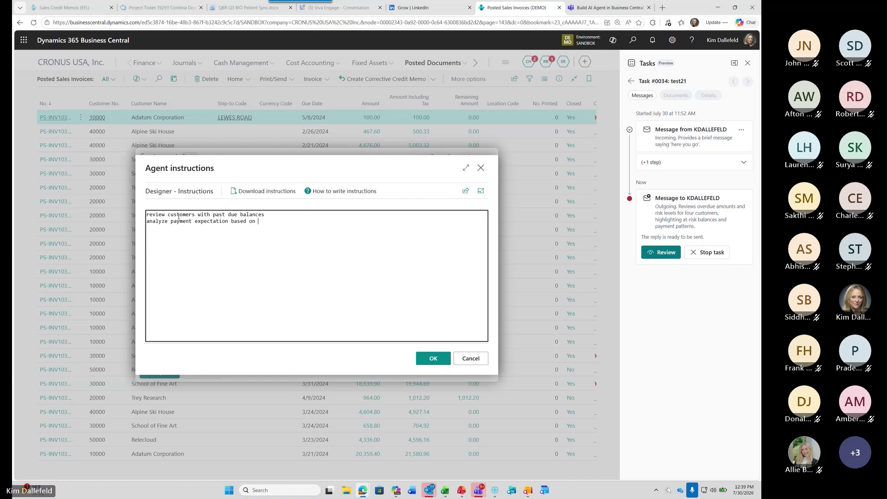
type("prior payment history")
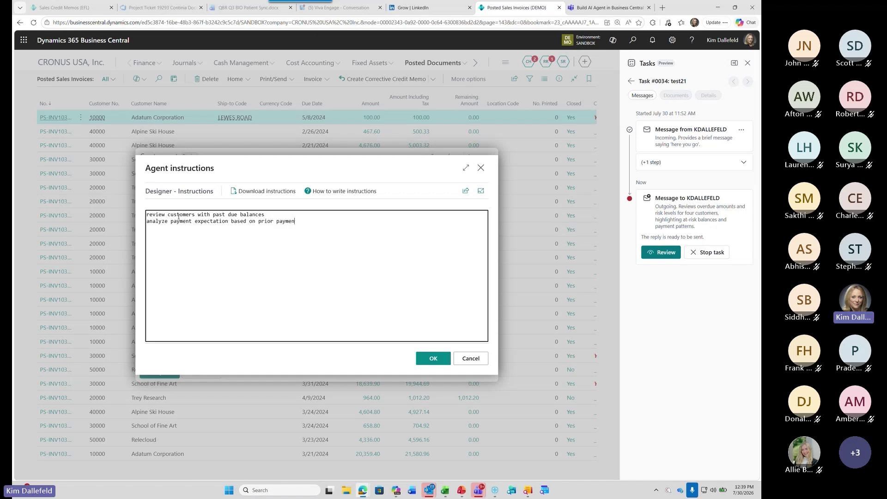
key("Return")
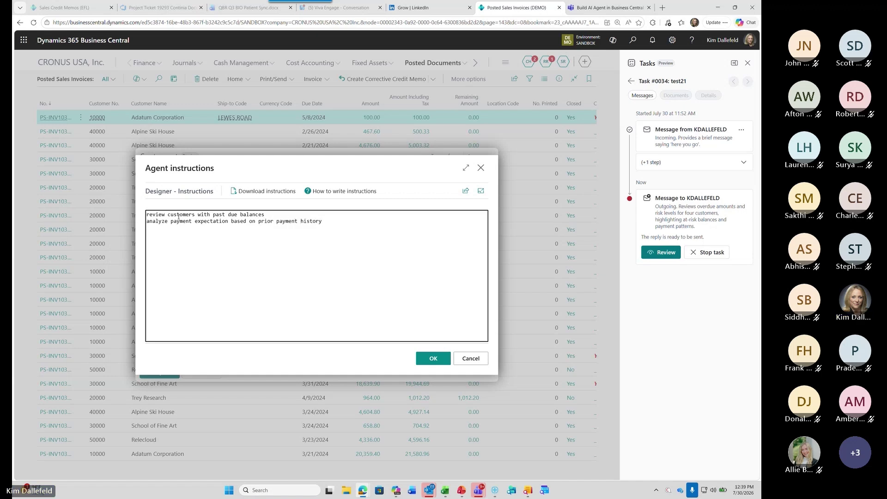
Add the third instruction line "assign risk and list customers in highest risk order" and save the agent's instructions
type("assign ris")
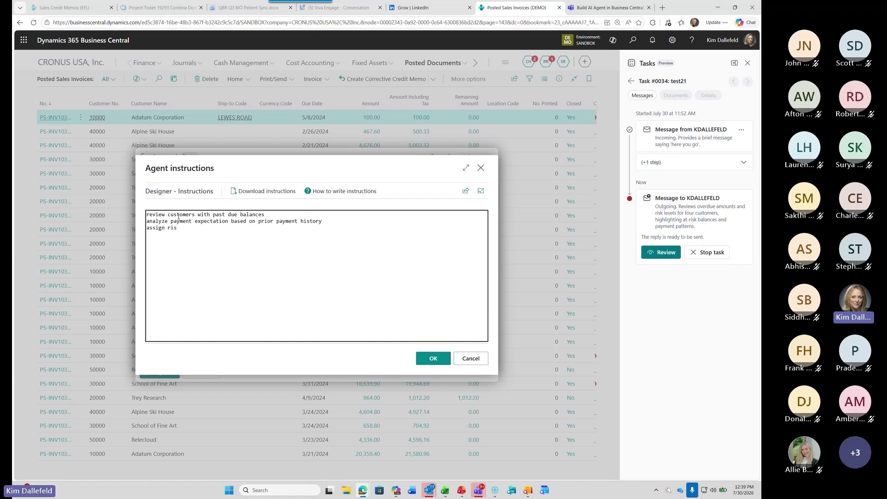
type("k")
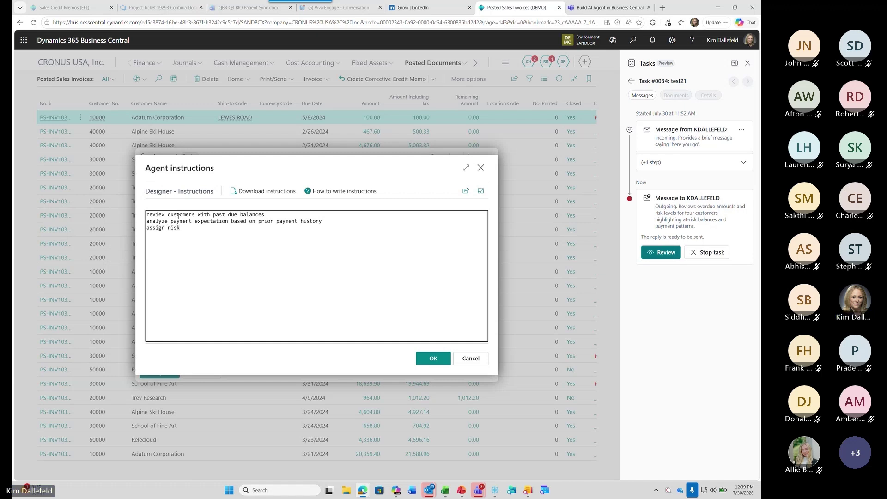
type(" and list customer")
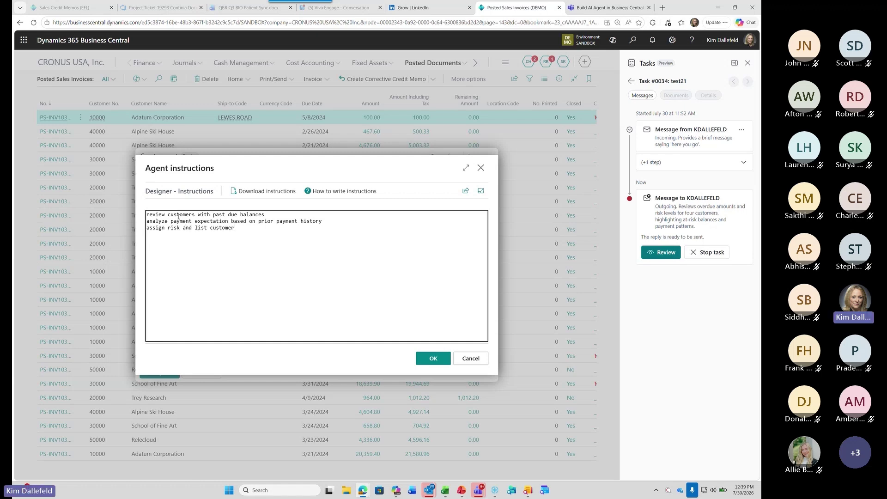
type("s in ris")
key("BackSpace")
key("BackSpace")
key("BackSpace")
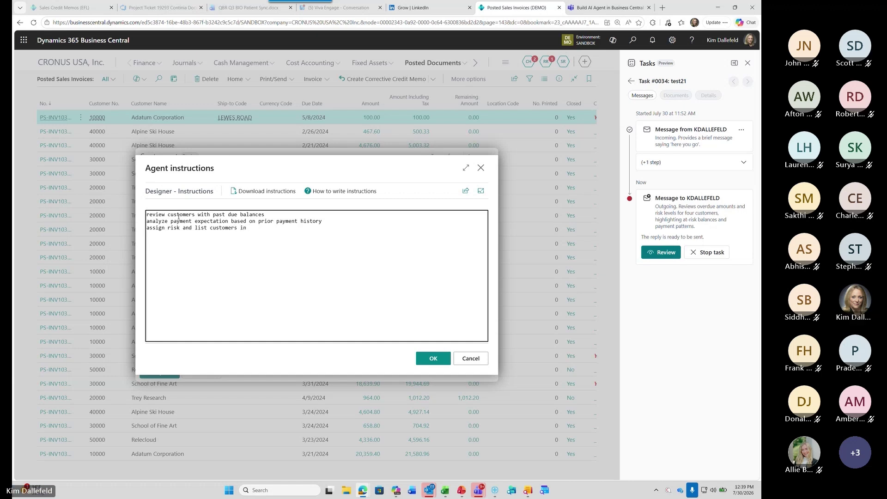
type("highest risk order")
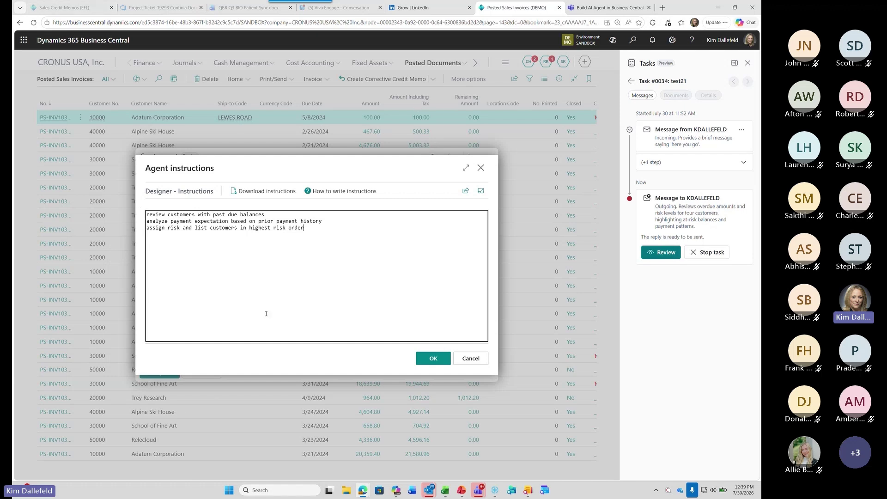
left_click(421, 364)
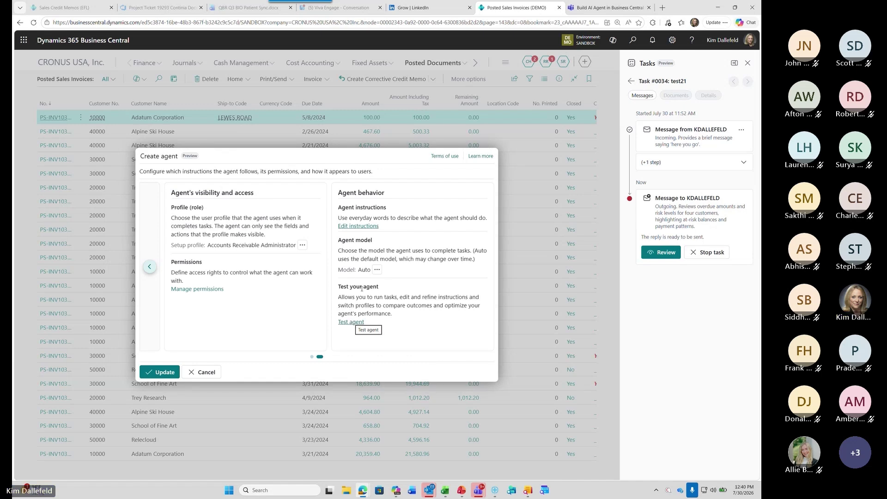
Stop the pending task test21 and open the new agent's test page, saving and activating the agent
left_click(708, 255)
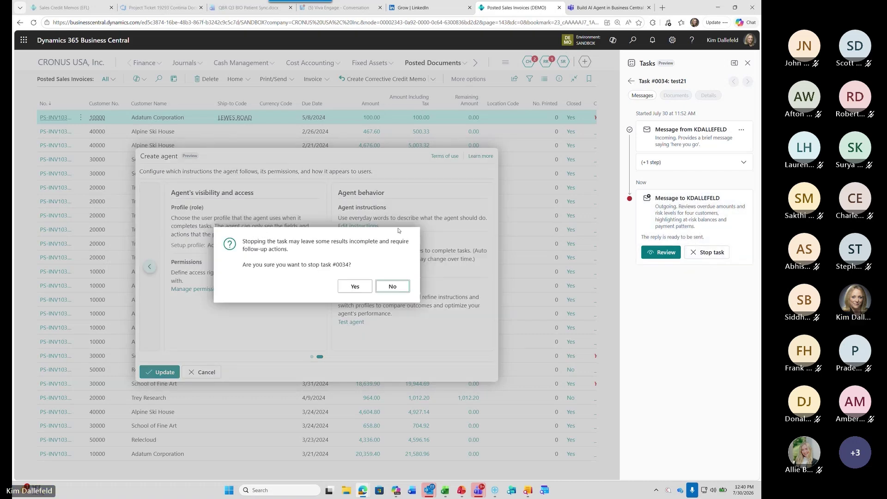
left_click(352, 287)
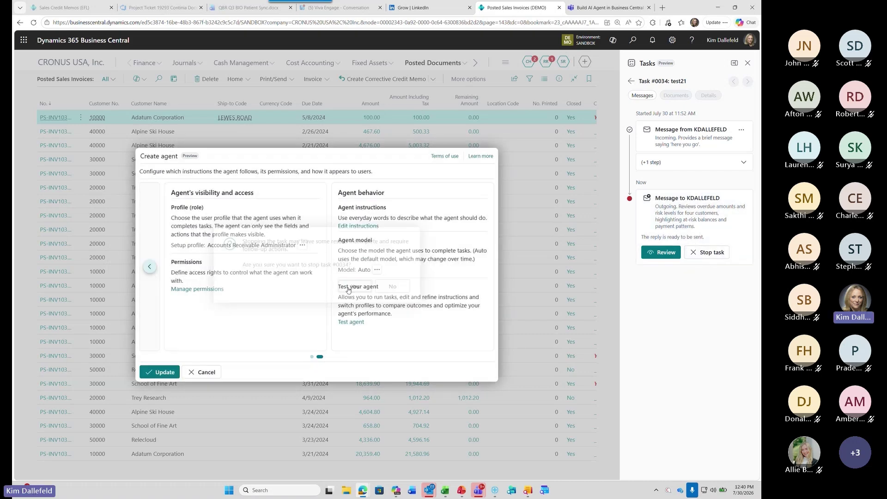
left_click(351, 322)
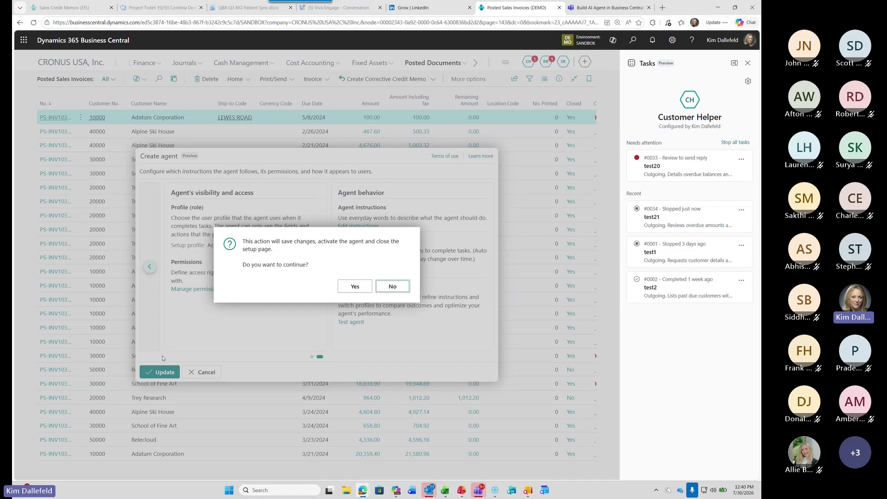
left_click(357, 288)
left_click(356, 287)
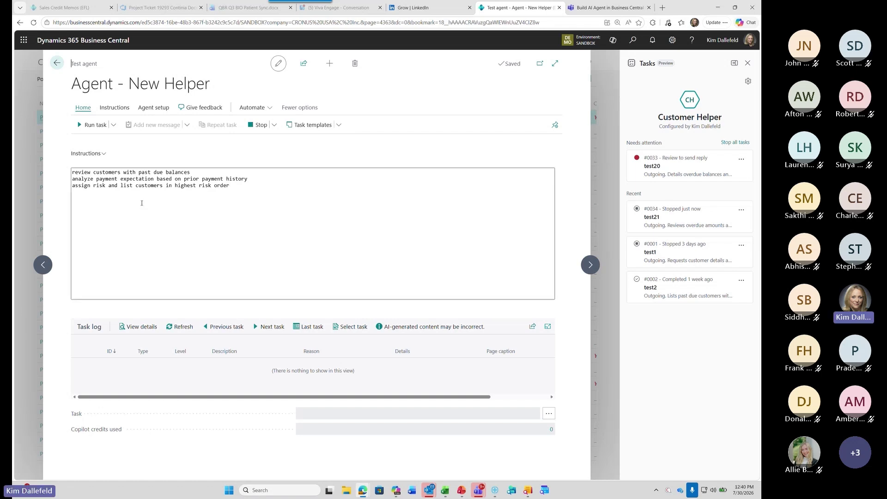
Run a new task for the agent titled "nh001" with the message "Here is the collection risk assessment"
left_click(89, 125)
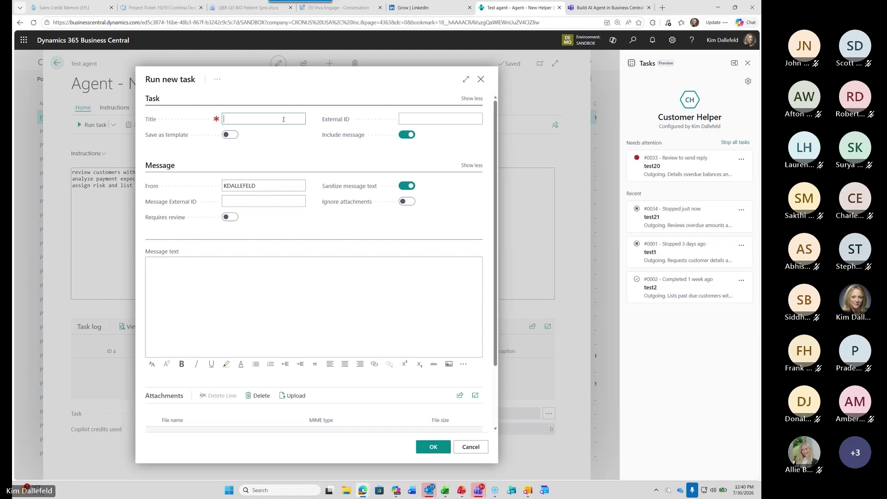
type("nh")
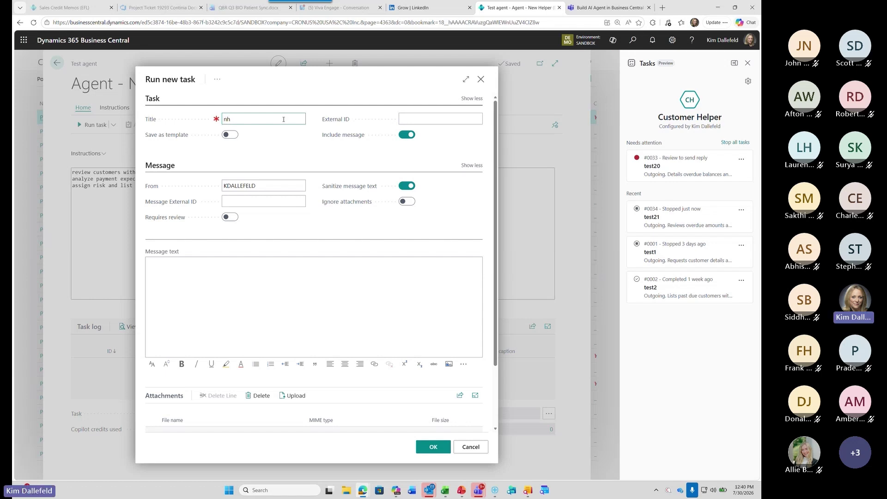
type("001")
left_click(194, 272)
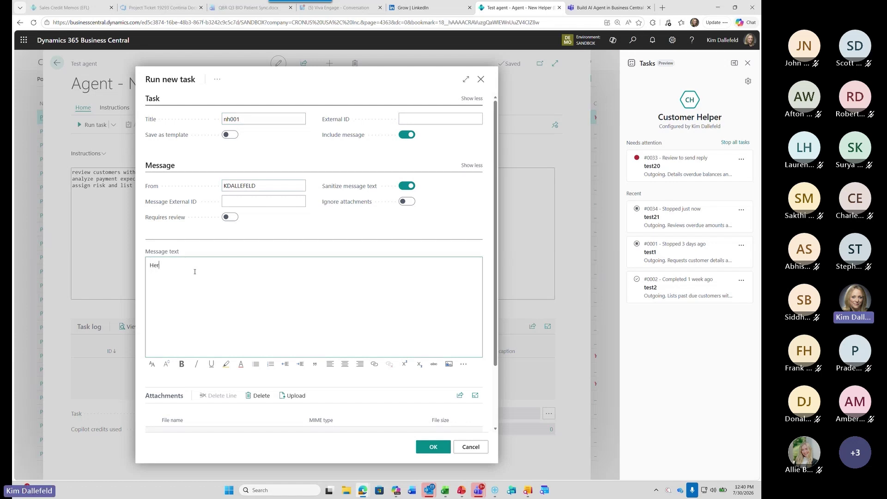
type("Here is the collection r")
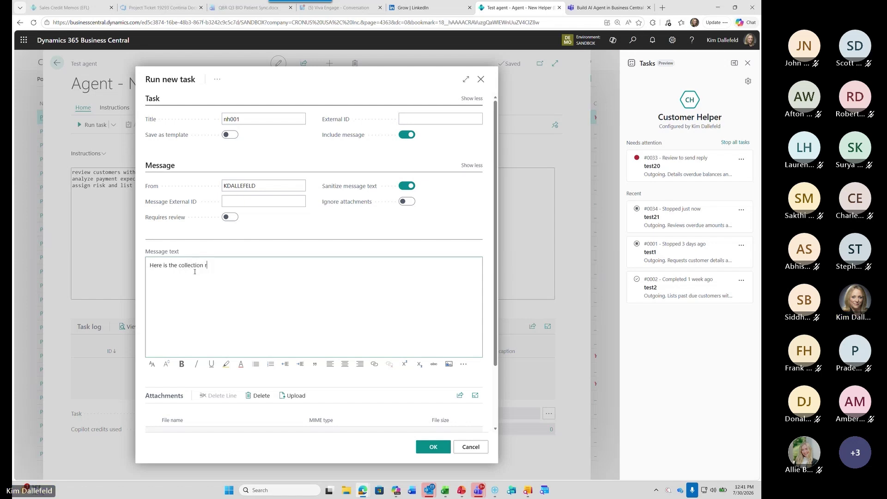
type("isk assess")
key("Tab")
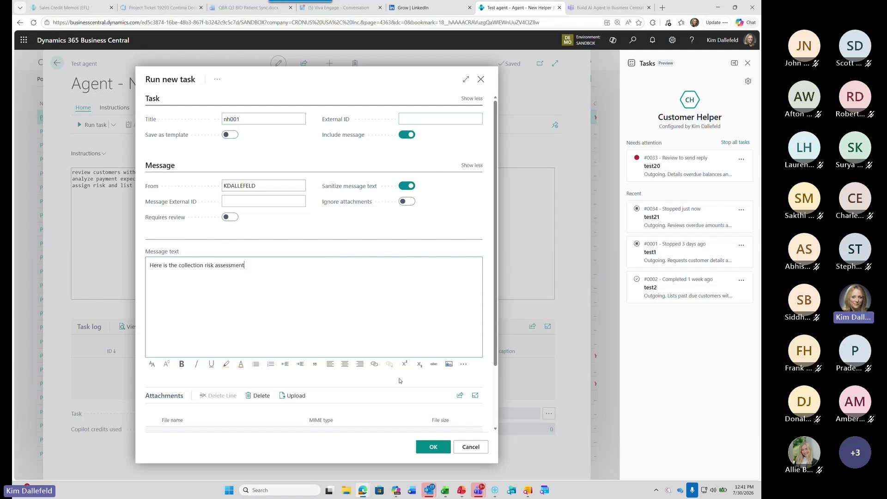
left_click(437, 448)
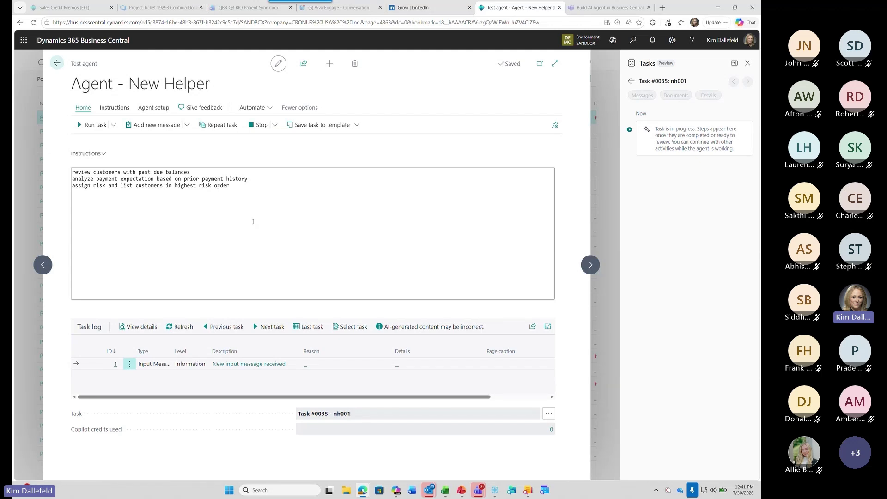
Refresh the New Helper agent's task log to check the progress of task nh001
left_click(185, 330)
left_click(185, 329)
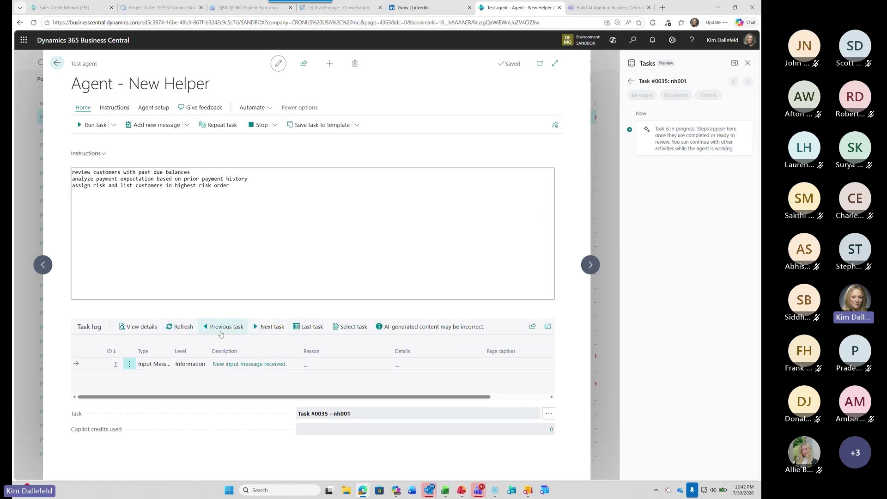
left_click(183, 327)
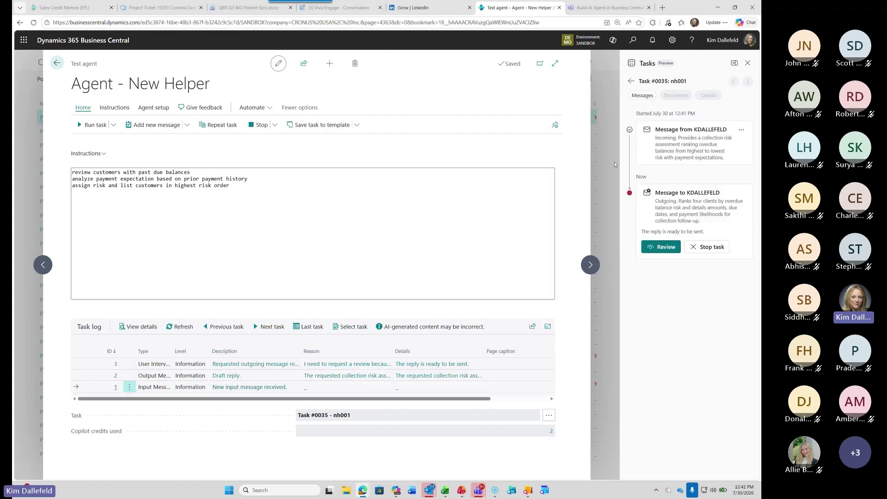
Review the full collection risk assessment the agent drafted for task nh001 and switch to the PowerPoint slide show
left_click(666, 248)
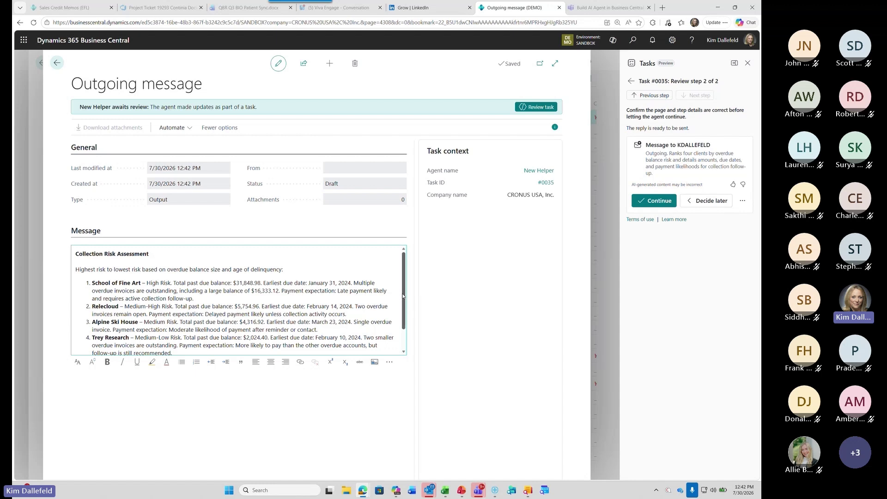
left_click_drag(403, 296, 405, 305)
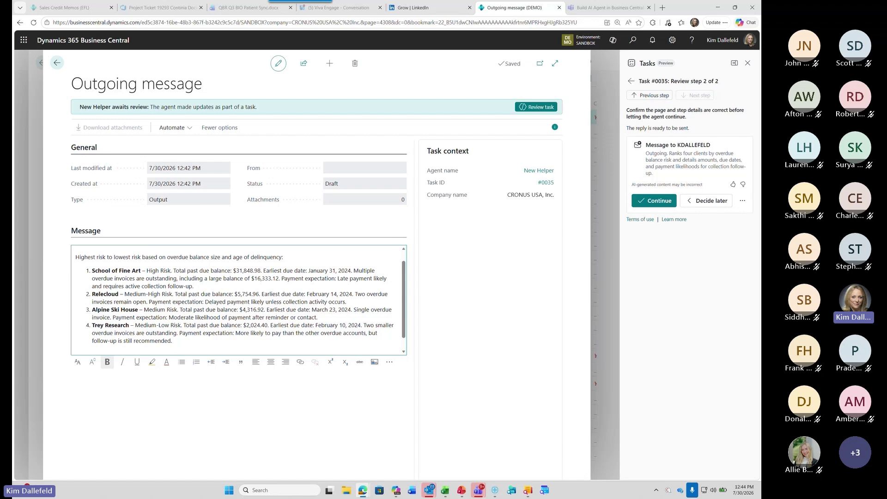
key("alt+Tab")
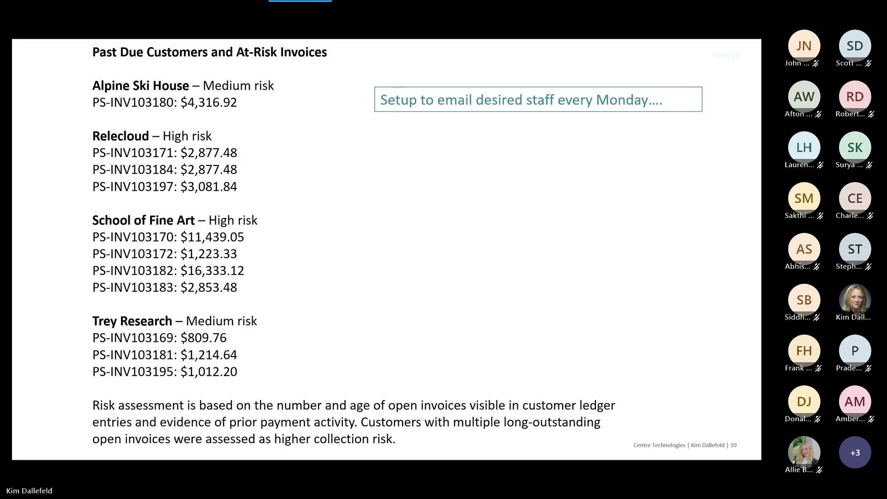
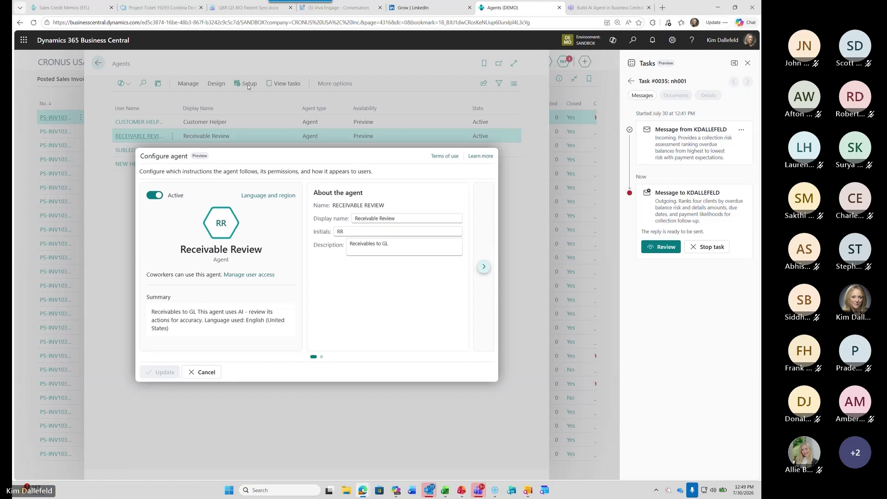
Review the instructions in the Receivable Review agent's configuration
left_click(484, 267)
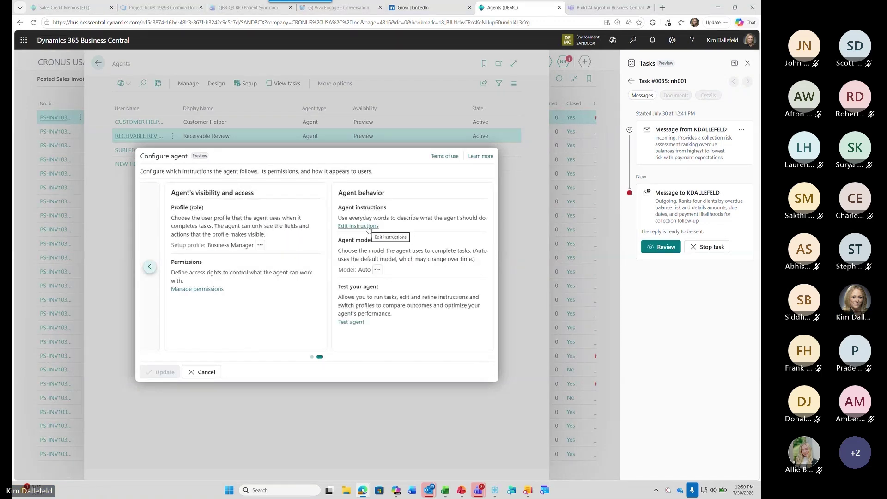
left_click(368, 226)
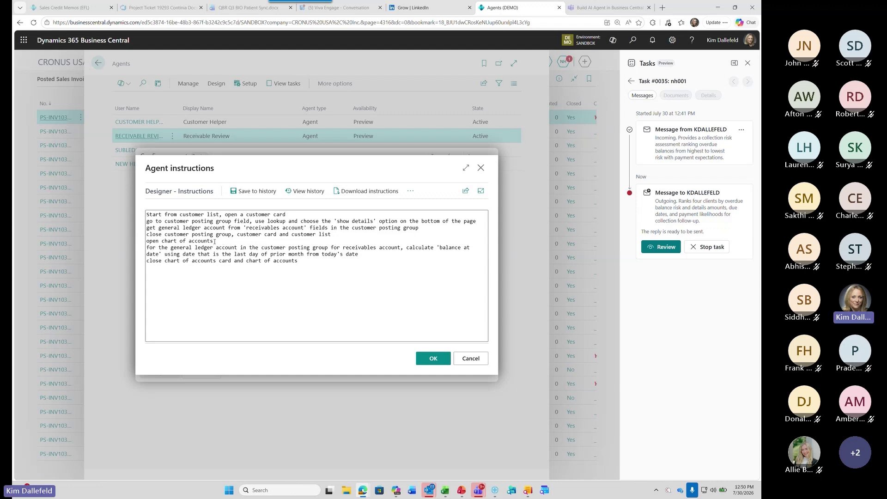
left_click(430, 357)
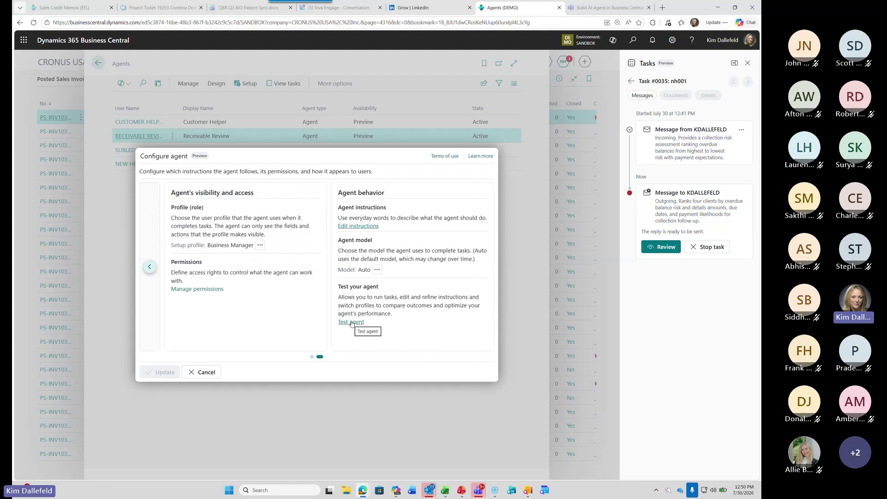
Open the Receivable Review agent's test page and examine the task log and drafted reply of task t35
left_click(351, 322)
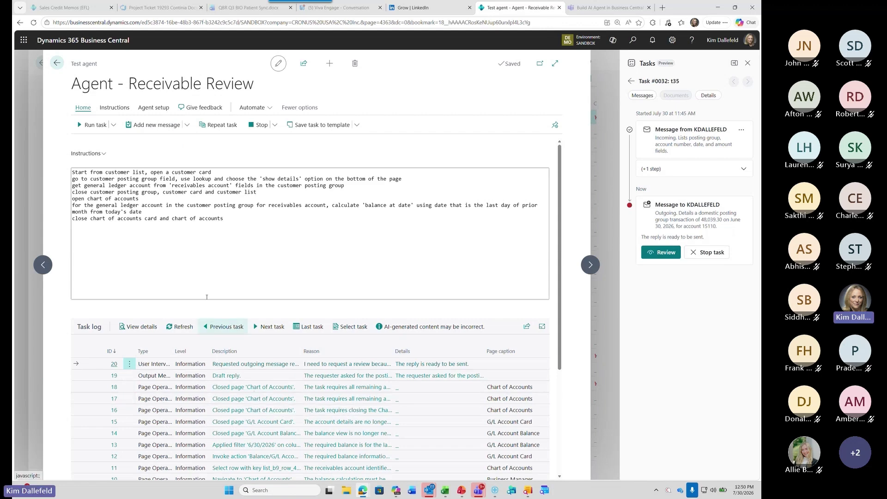
scroll(267, 411, "down", 3)
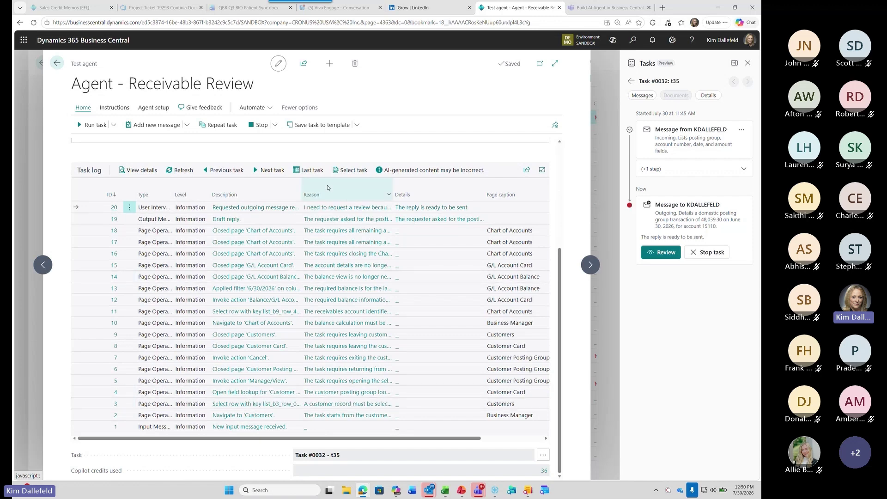
left_click_drag(302, 186, 307, 186)
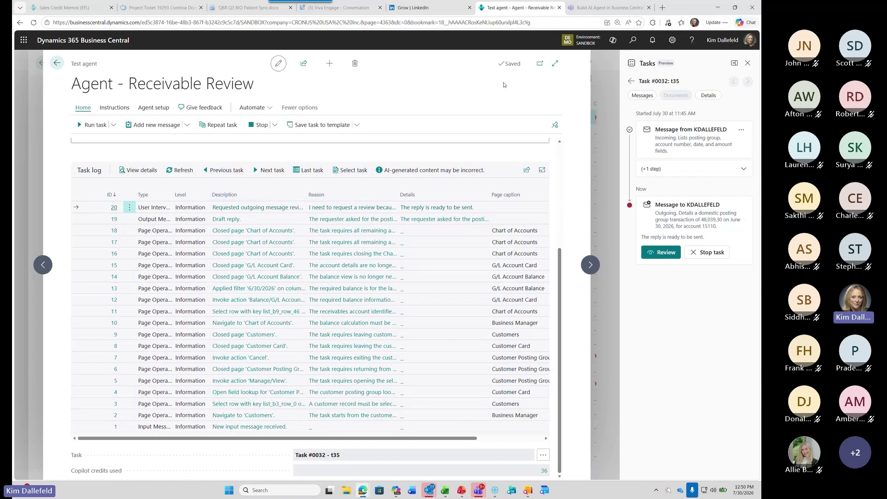
left_click(554, 65)
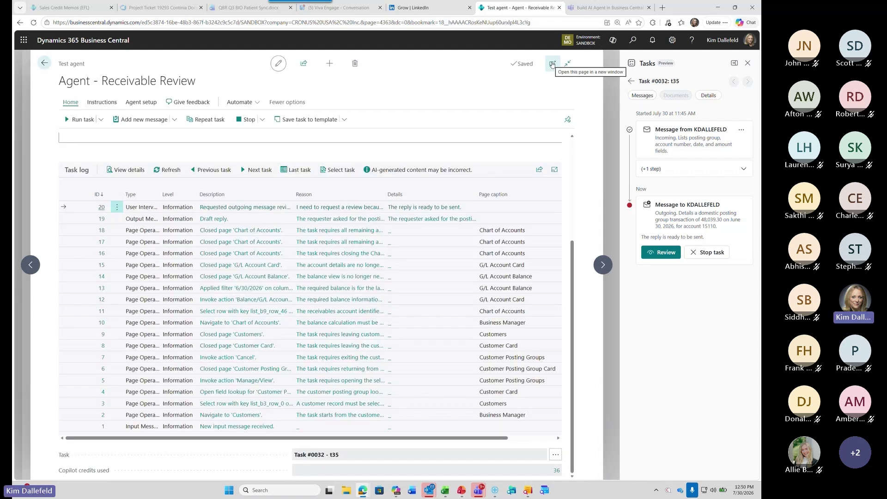
left_click(564, 66)
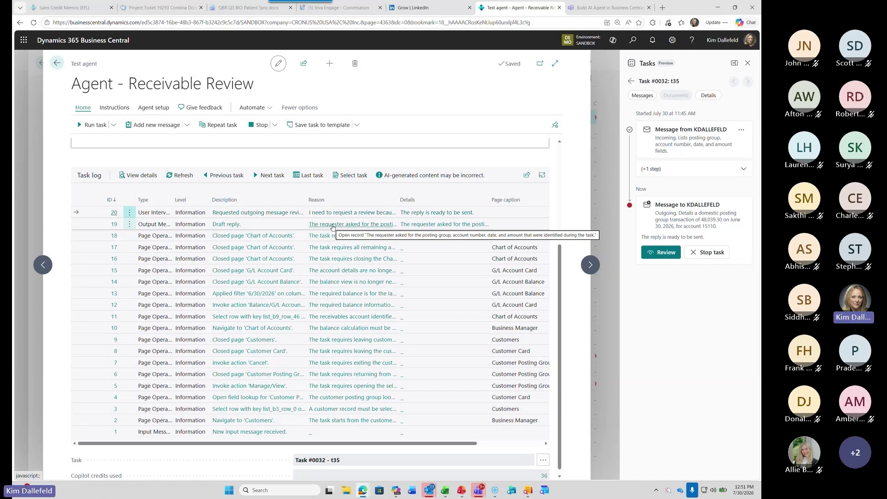
left_click(660, 252)
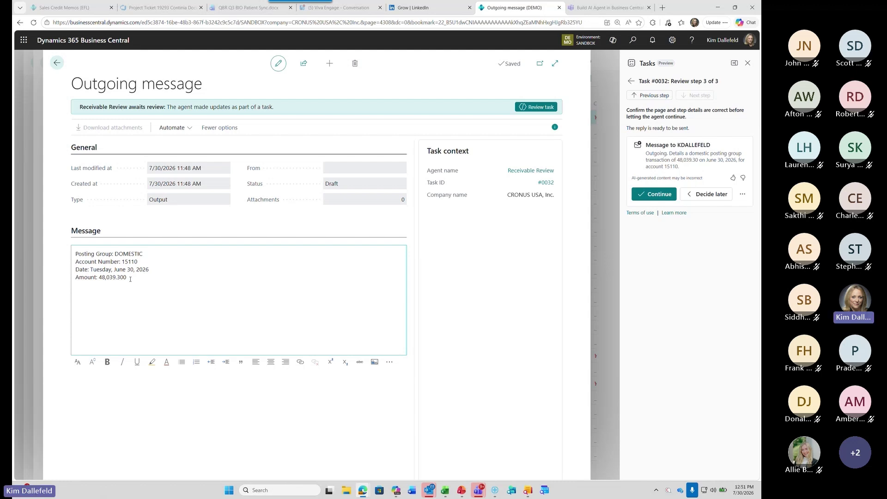
left_click(56, 63)
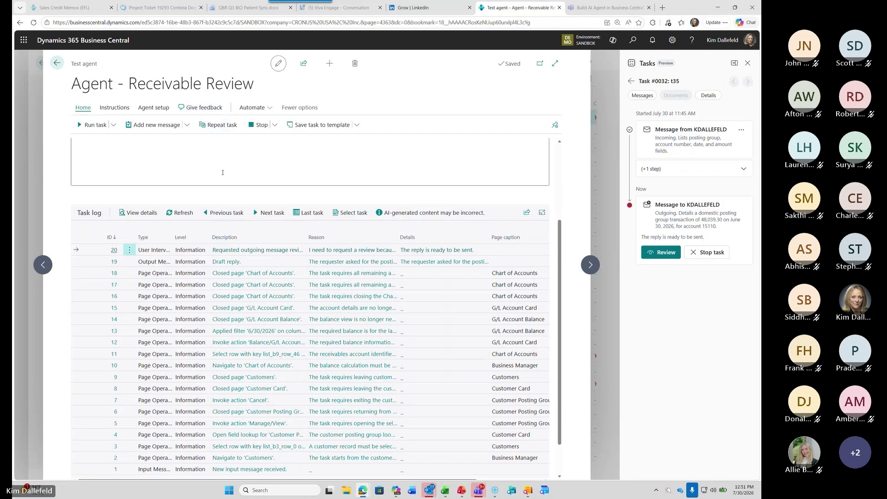
Examine the logged page operations and reasons of the previous task t34 in the Receivable Review agent's task log
left_click(228, 213)
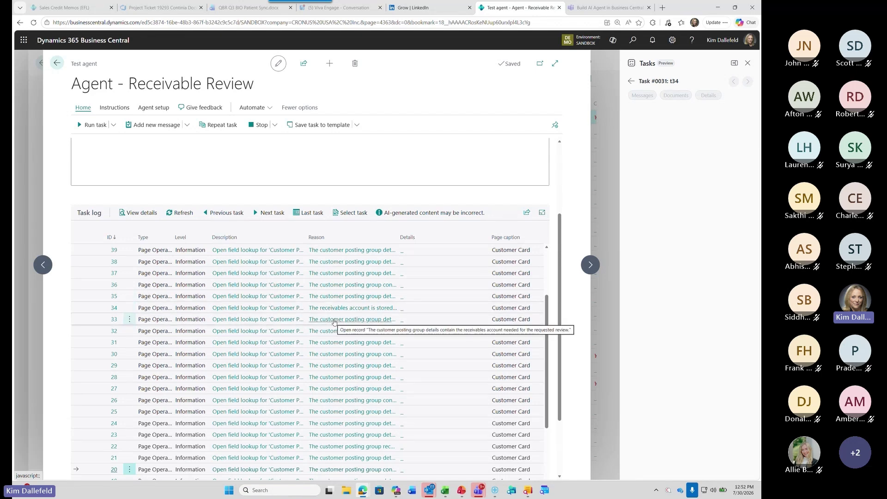
scroll(335, 322, "down", 1)
scroll(334, 322, "down", 1)
scroll(334, 322, "down", 1)
scroll(335, 322, "down", 1)
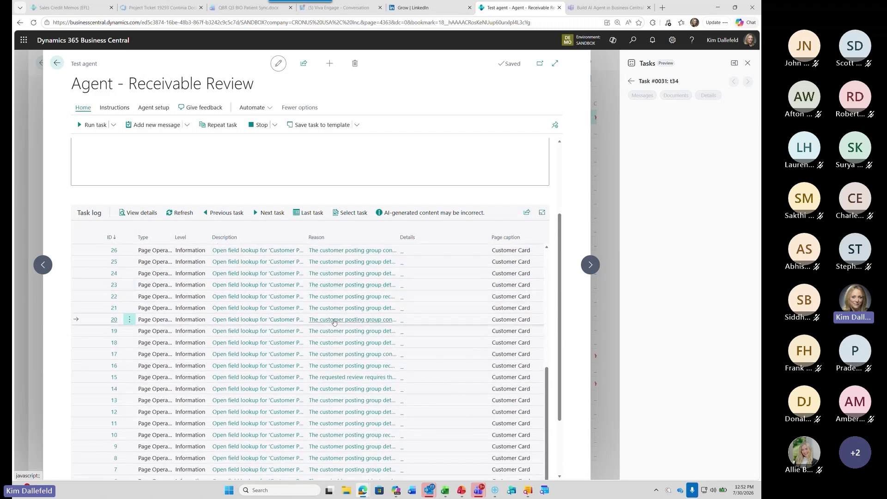
scroll(334, 322, "down", 1)
scroll(335, 322, "down", 1)
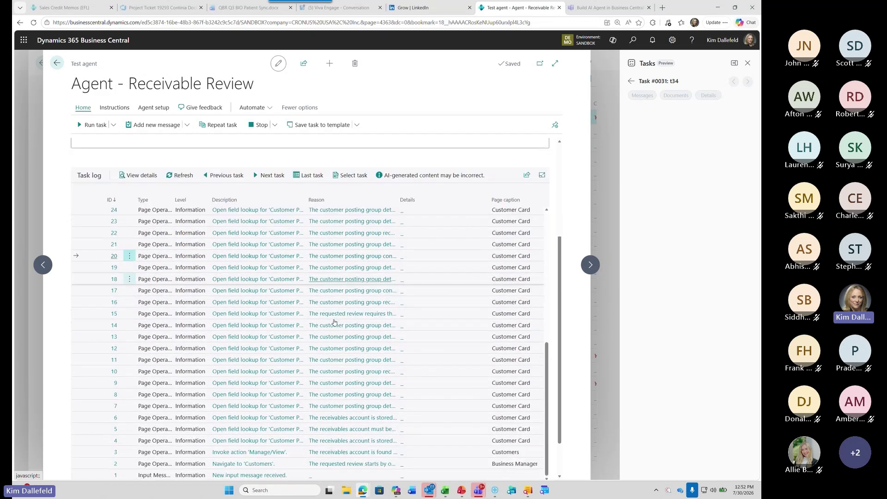
scroll(335, 322, "up", 3)
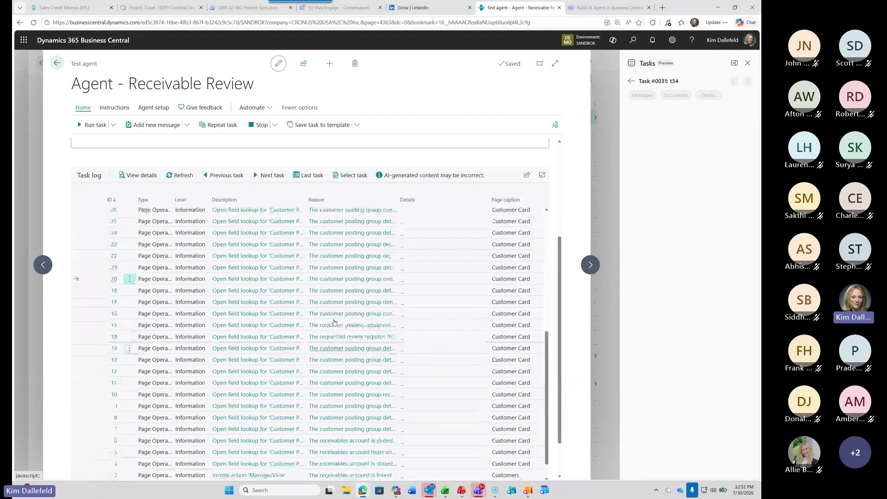
scroll(334, 322, "up", 1)
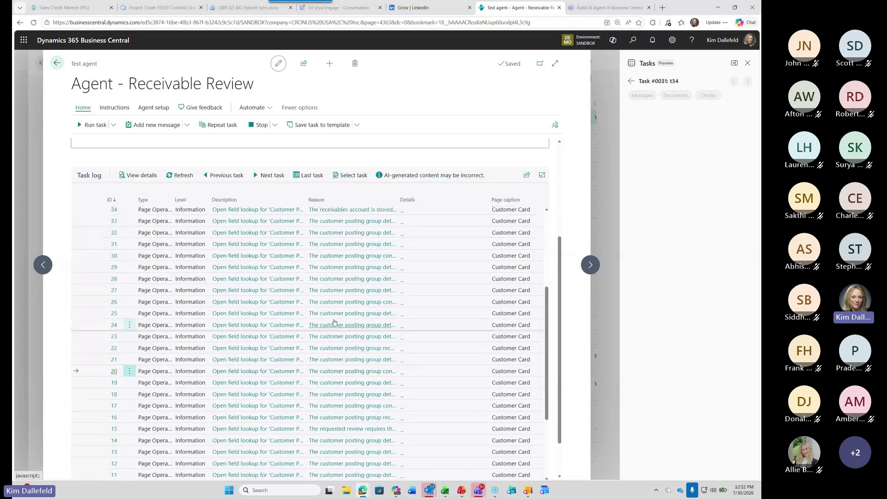
scroll(335, 322, "up", 1)
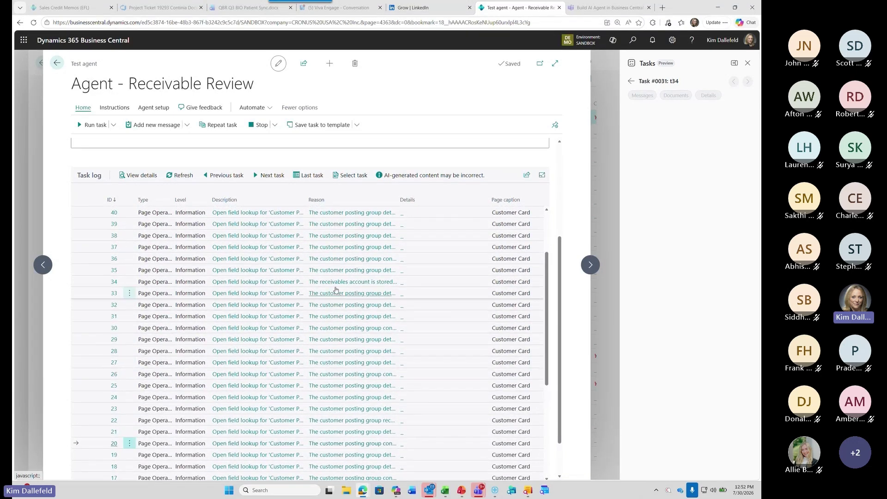
scroll(338, 330, "up", 2)
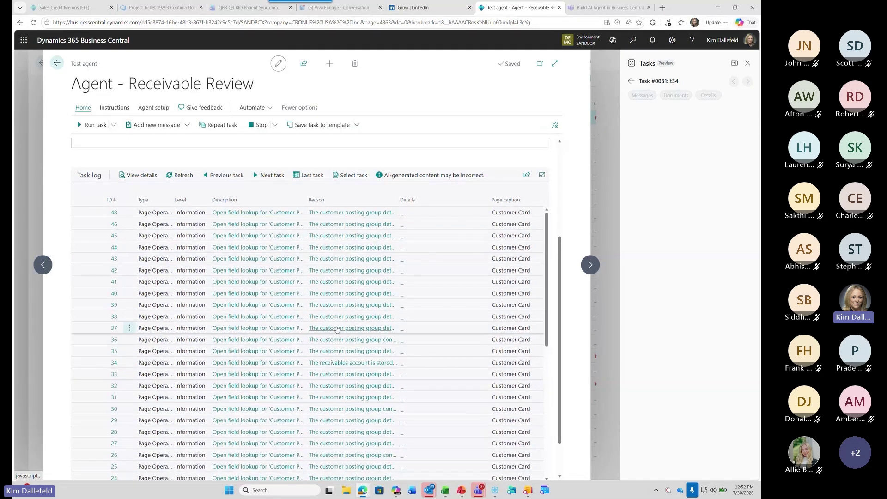
scroll(337, 330, "up", 2)
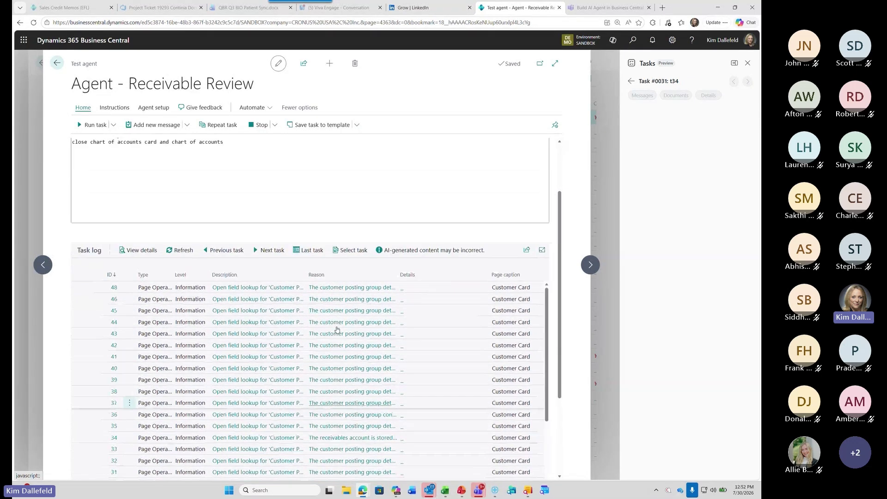
Examine the log of the earlier task t31, close the agent's test page and return to the PowerPoint slide show
left_click(229, 251)
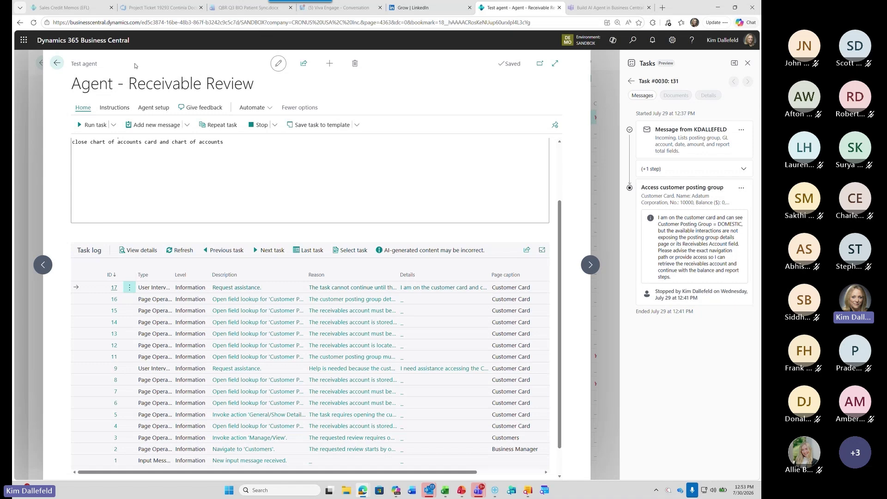
left_click(57, 63)
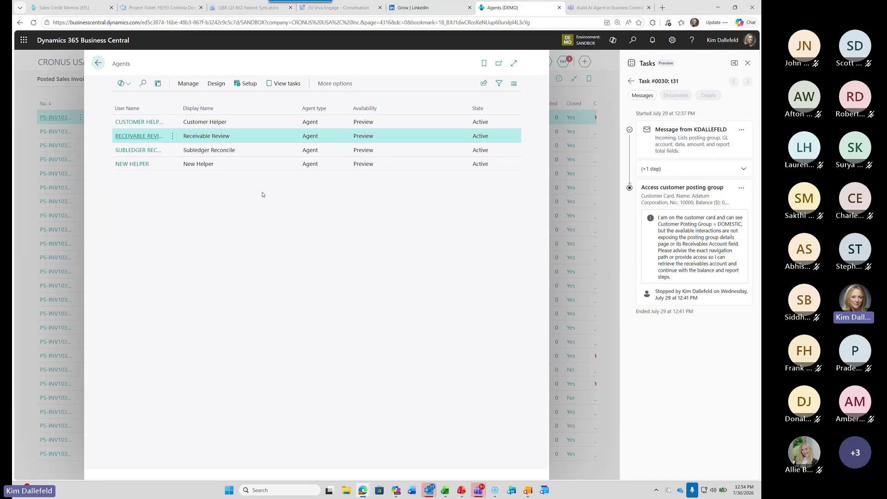
mouse_move(249, 7)
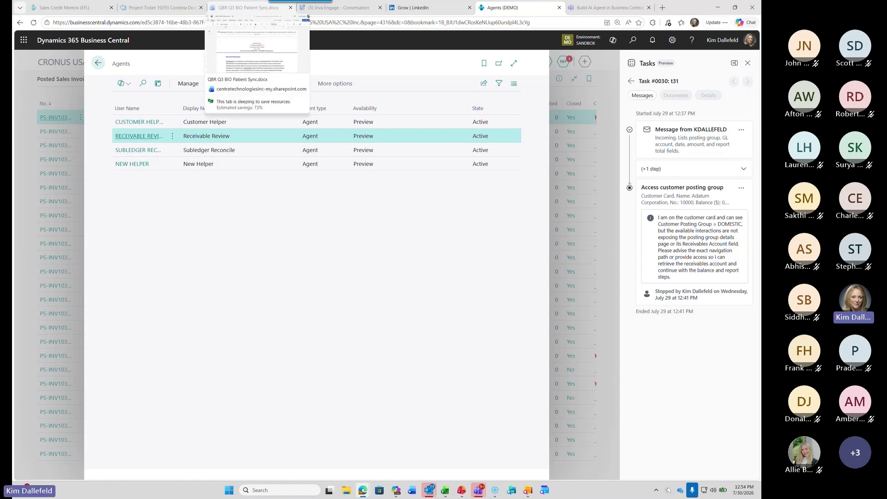
key("alt+Tab")
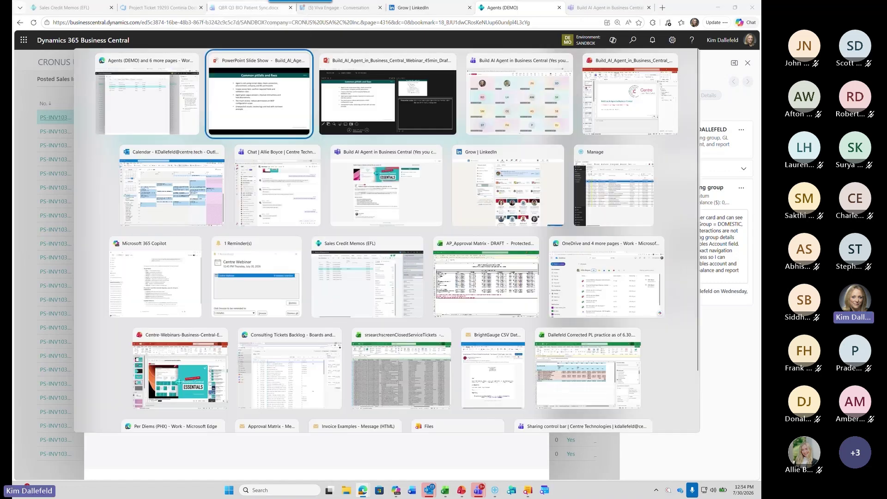